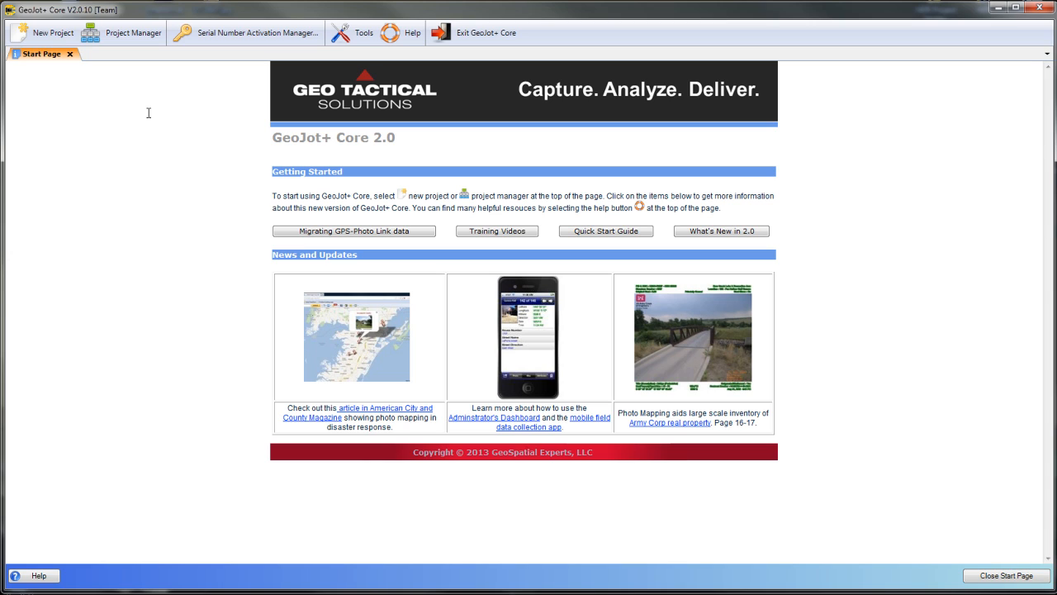
- Open the Project Manager and expand the Escambia project to list its output results
{"action": "left_click", "coordinate": [127, 40]}
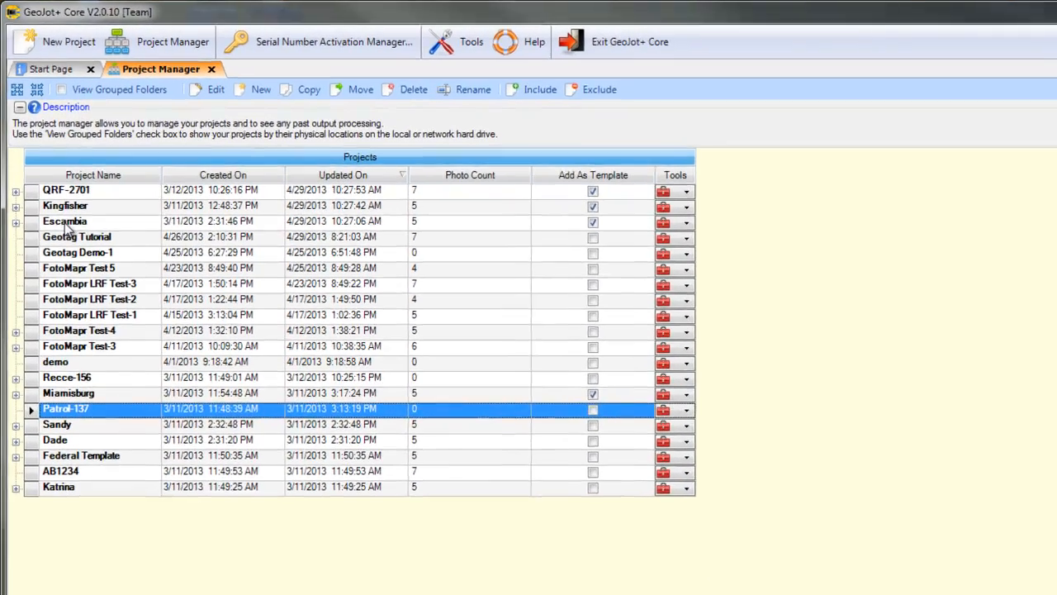
{"action": "left_click", "coordinate": [51, 173]}
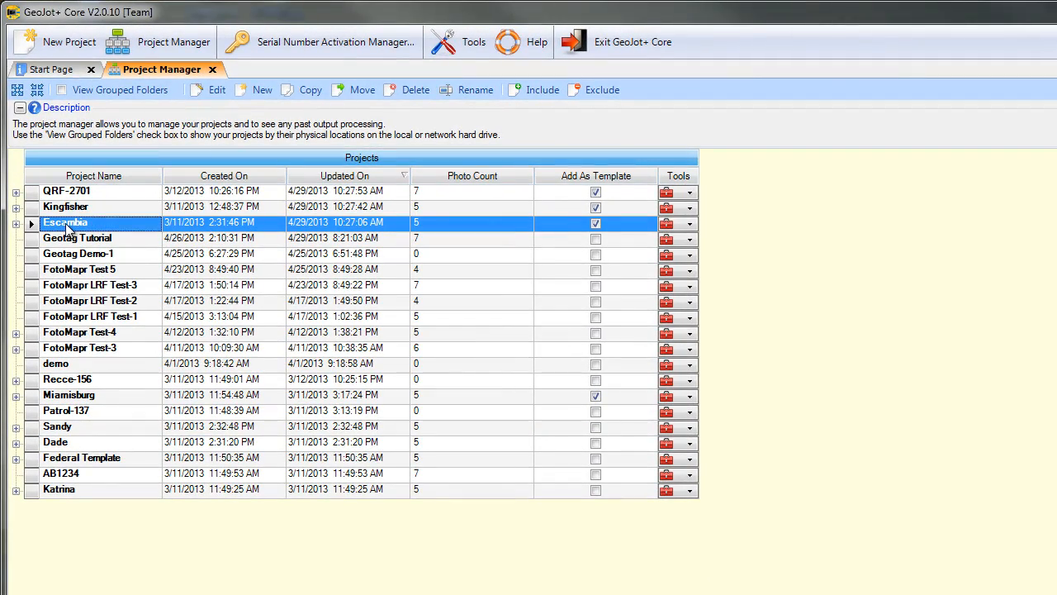
{"action": "left_click", "coordinate": [16, 224]}
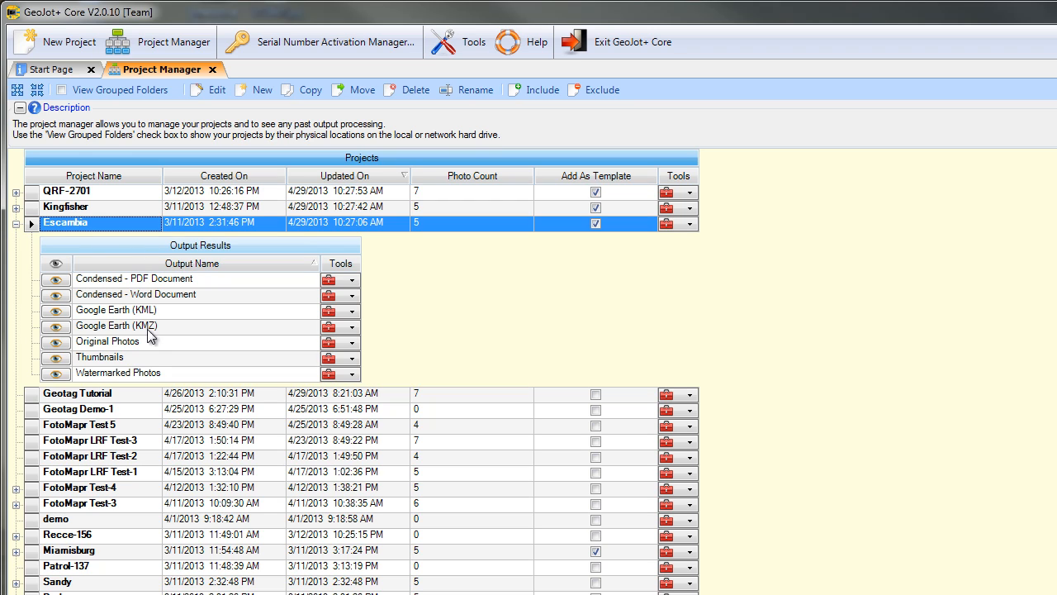
- View Escambia's Condensed - PDF Document output through to its last page, and close the document
{"action": "left_click", "coordinate": [107, 281]}
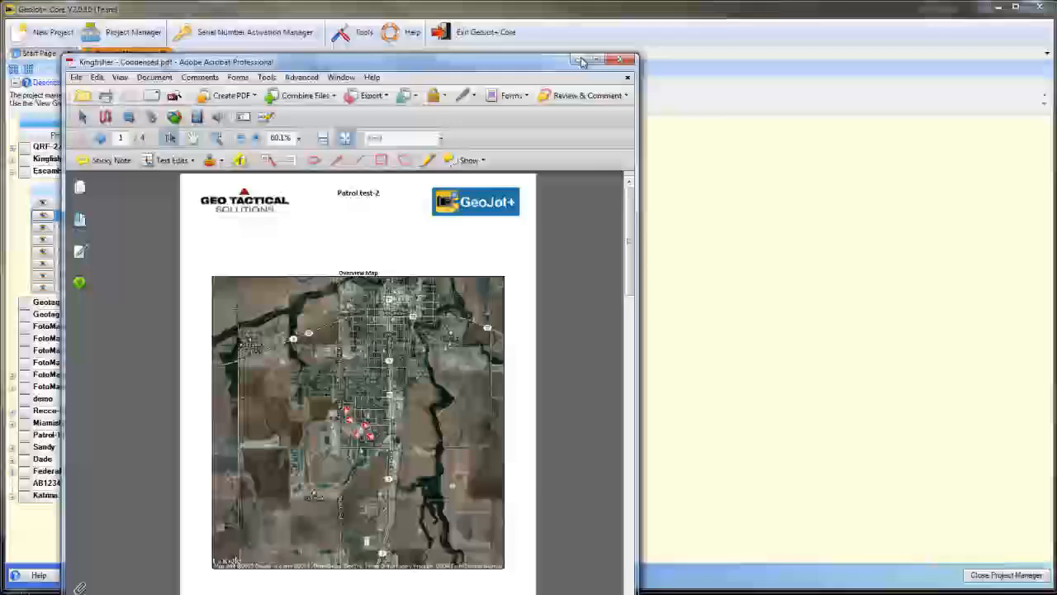
{"action": "left_click_drag", "start_coordinate": [564, 64], "coordinate": [753, 15]}
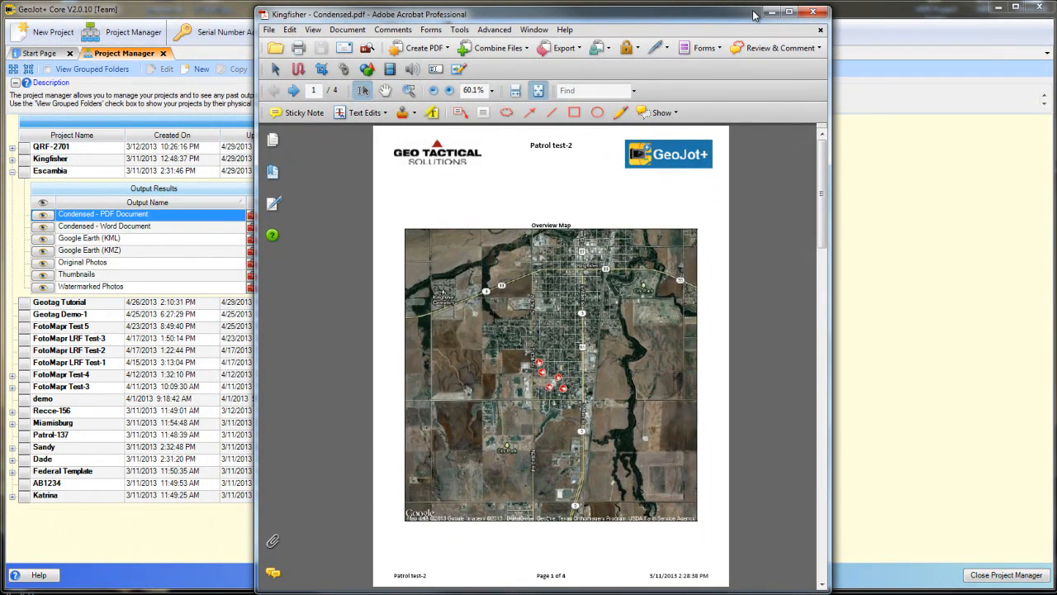
{"action": "left_click", "coordinate": [295, 93]}
{"action": "left_click", "coordinate": [295, 93]}
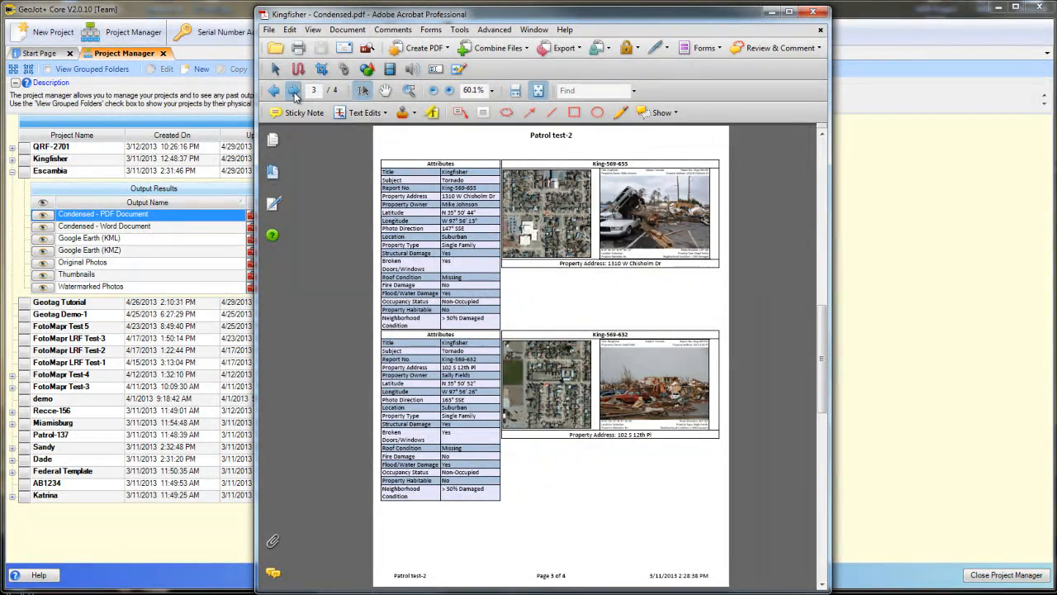
{"action": "left_click", "coordinate": [294, 94]}
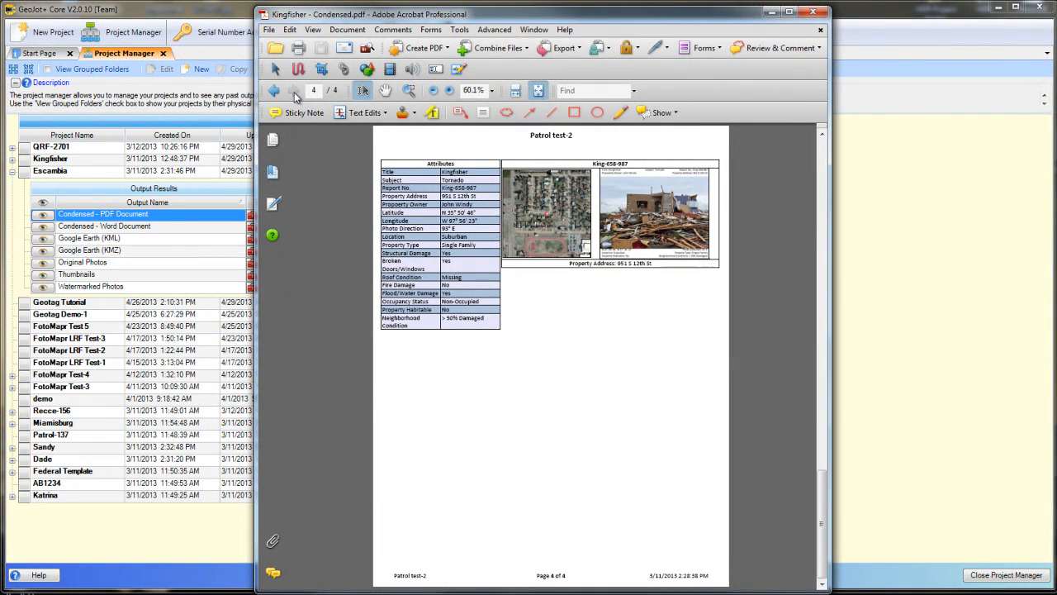
{"action": "left_click", "coordinate": [814, 11]}
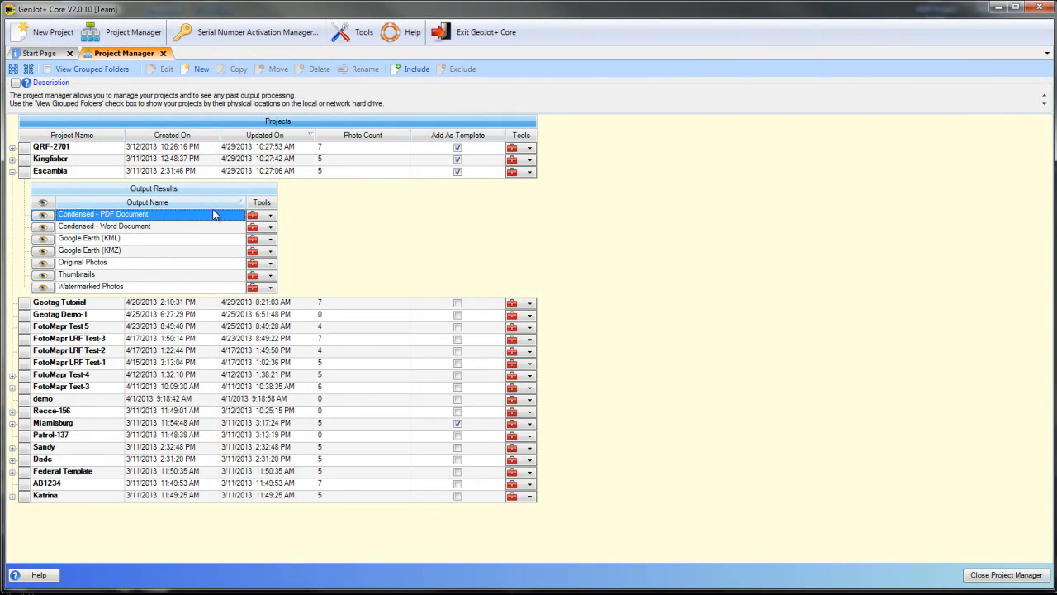
- View Escambia's Google Earth (KMZ) output in Google Earth, and exit, discarding the temporary places
{"action": "left_click", "coordinate": [44, 252]}
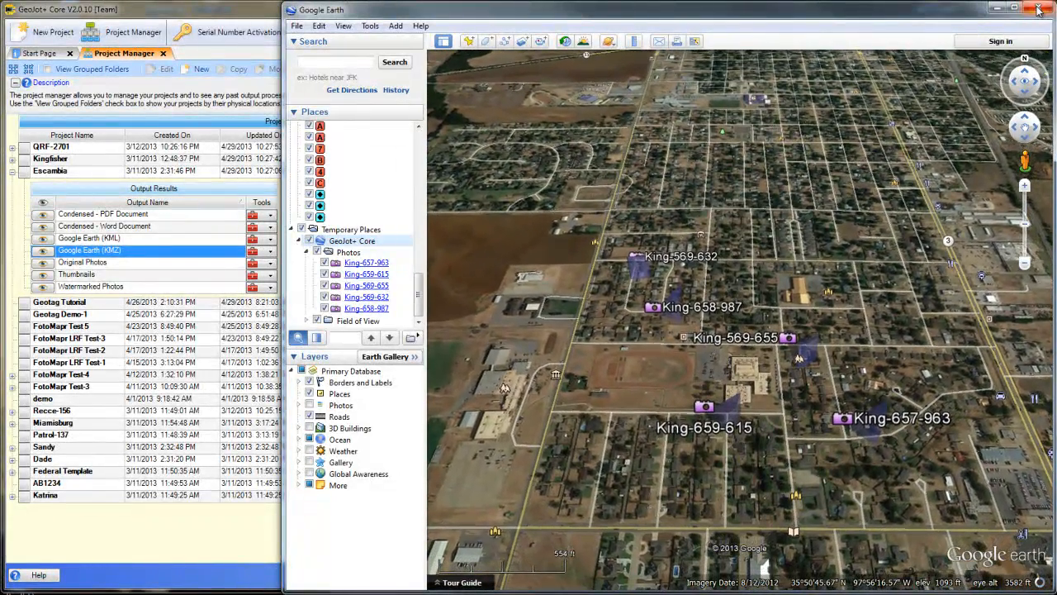
{"action": "left_click", "coordinate": [1038, 9]}
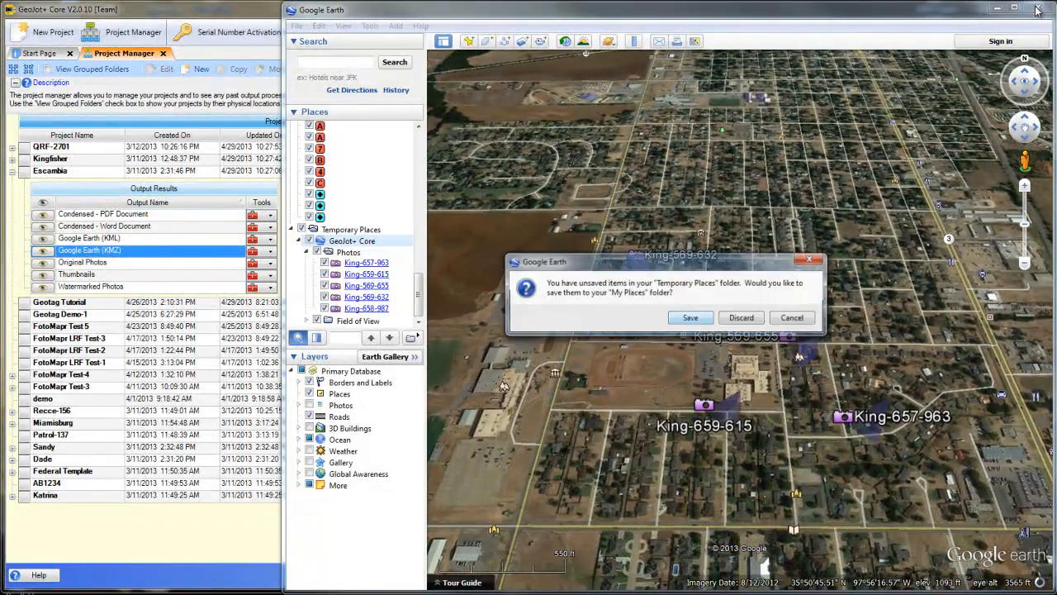
{"action": "left_click", "coordinate": [739, 319]}
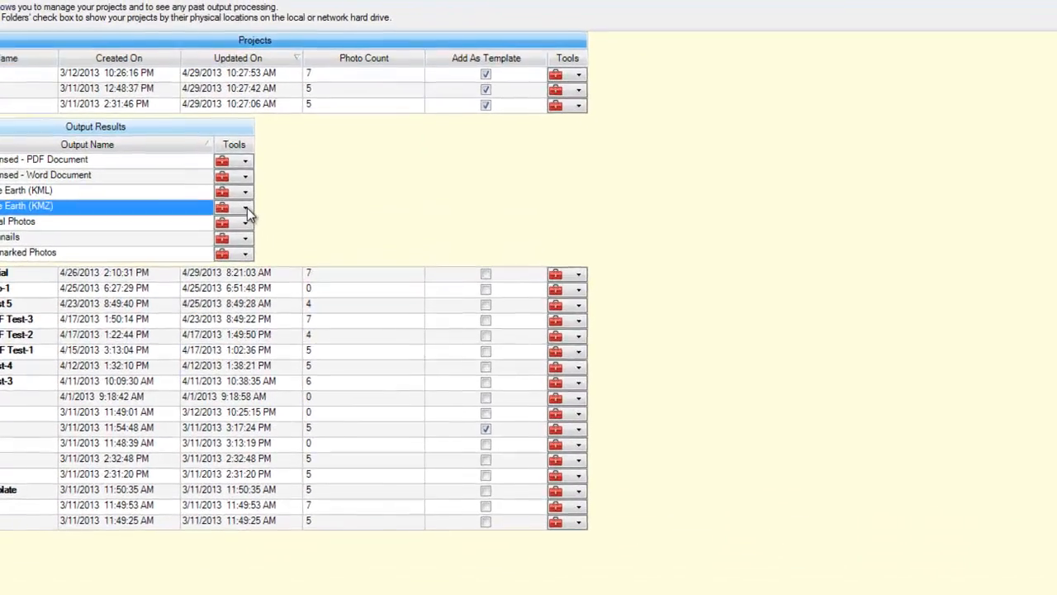
- Open the containing folder of the Google Earth (KMZ) output, show its files as a list, and close the folder
{"action": "left_click", "coordinate": [246, 207]}
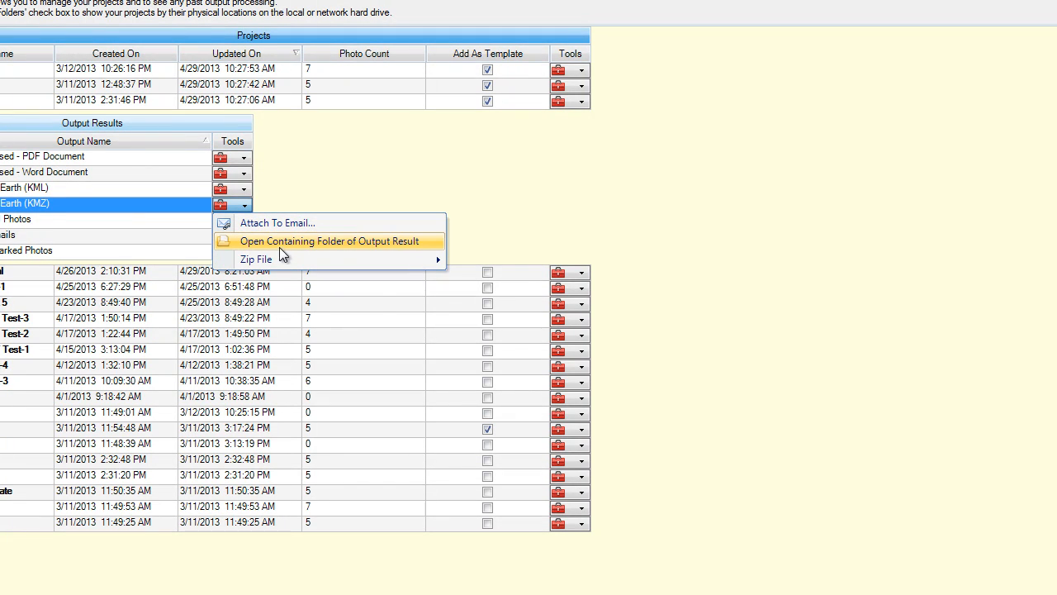
{"action": "mouse_move", "coordinate": [273, 260]}
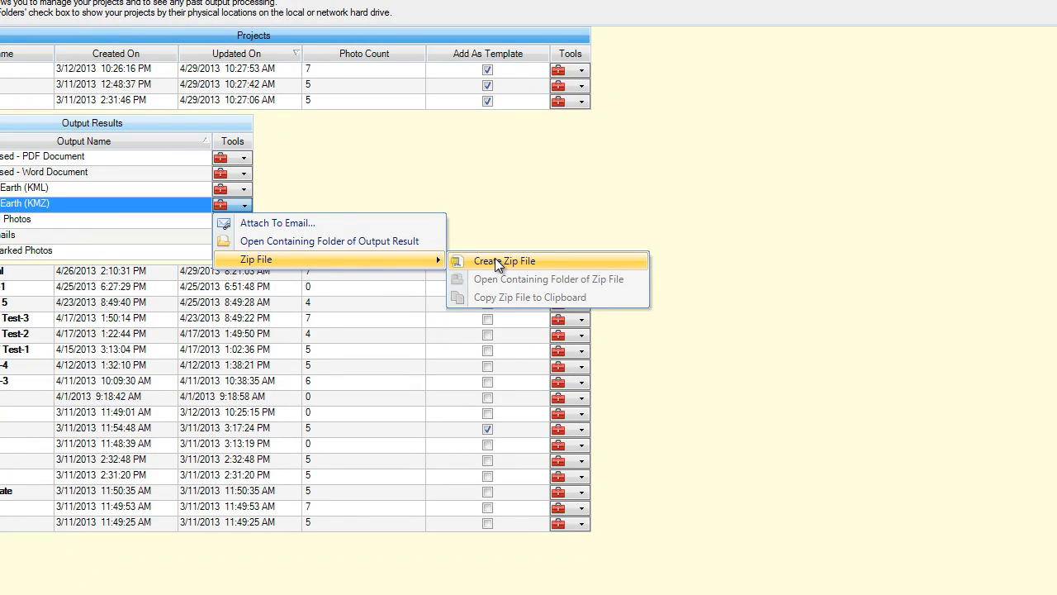
{"action": "left_click", "coordinate": [269, 241]}
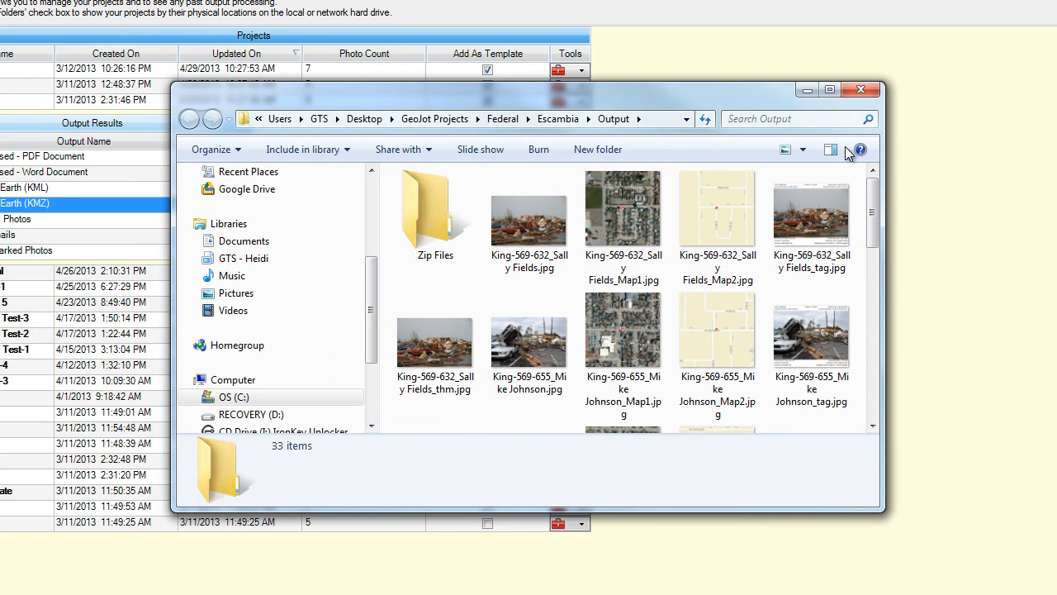
{"action": "left_click", "coordinate": [805, 149]}
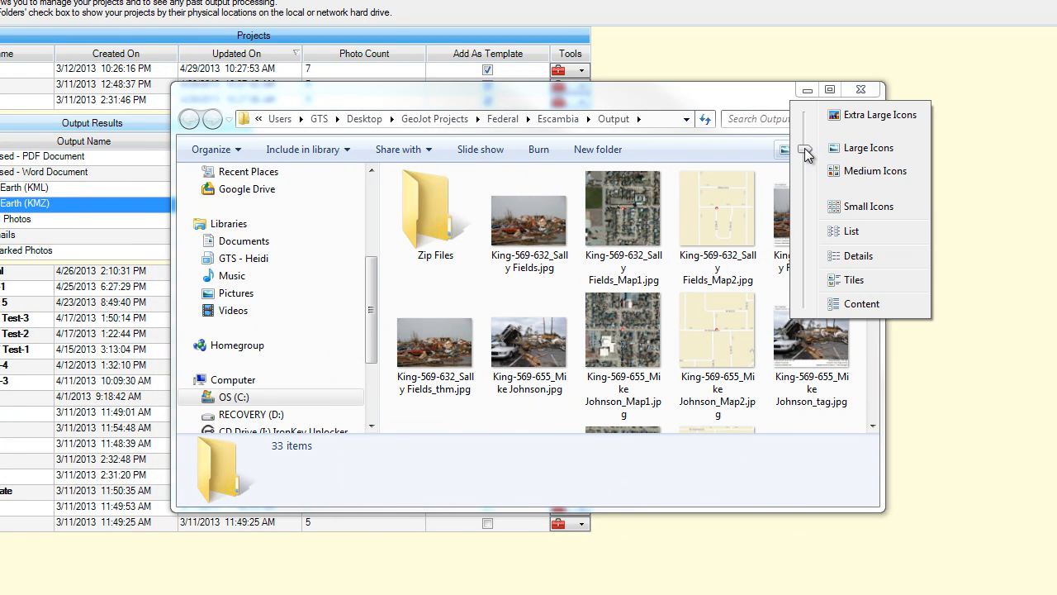
{"action": "left_click", "coordinate": [847, 233]}
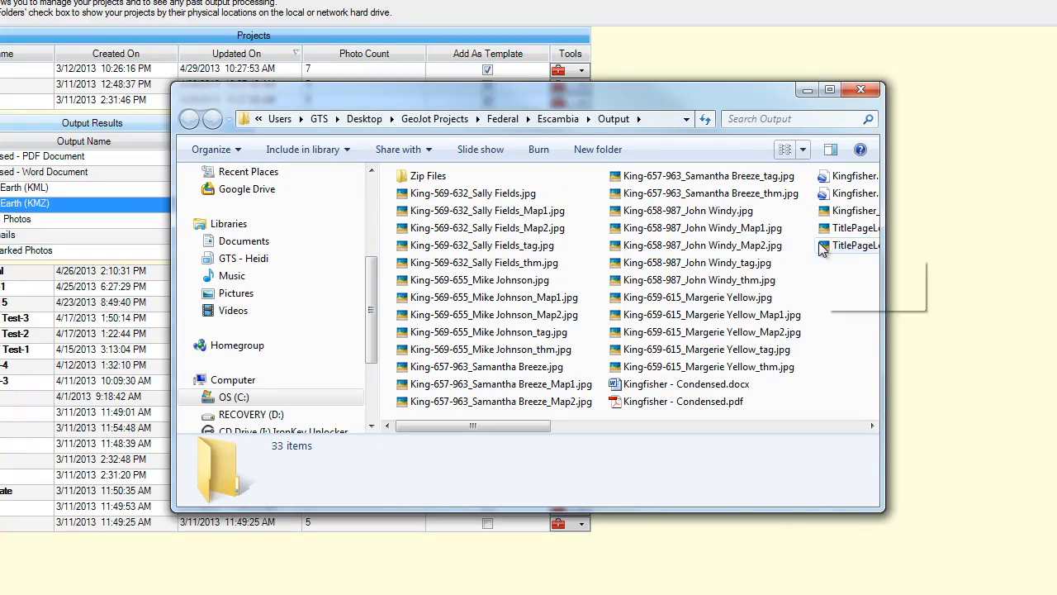
{"action": "left_click", "coordinate": [630, 264]}
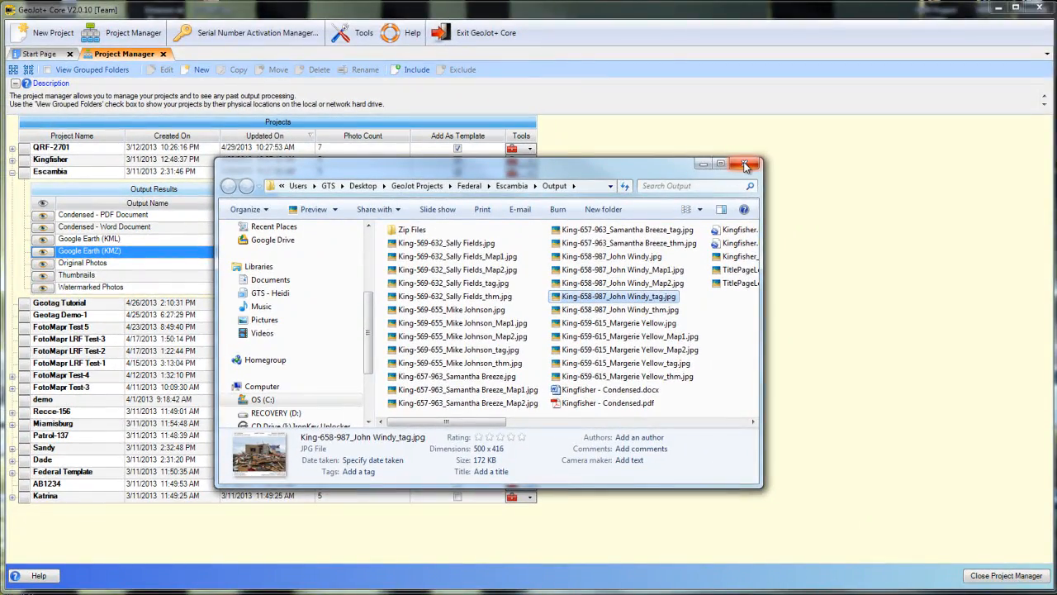
{"action": "left_click", "coordinate": [745, 166]}
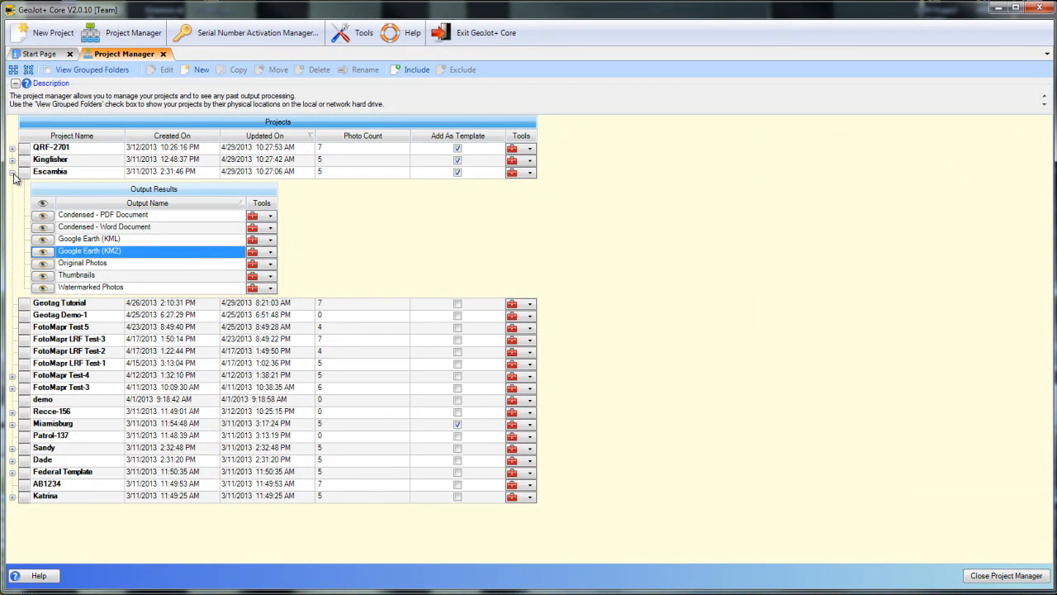
- Collapse Escambia's output results and examine the project's Project Zip File options
{"action": "left_click", "coordinate": [13, 173]}
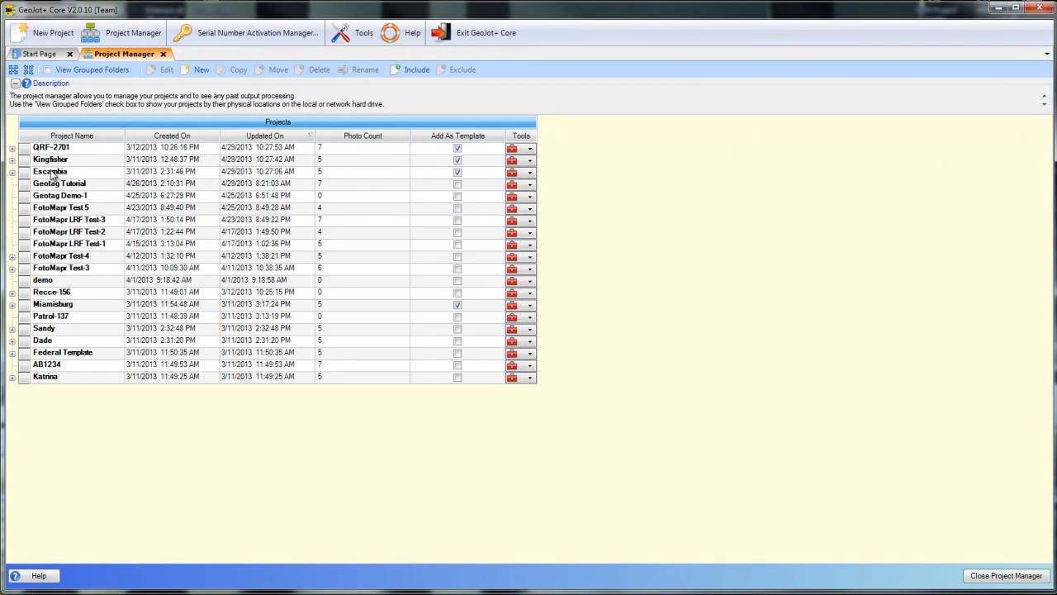
{"action": "left_click", "coordinate": [51, 172]}
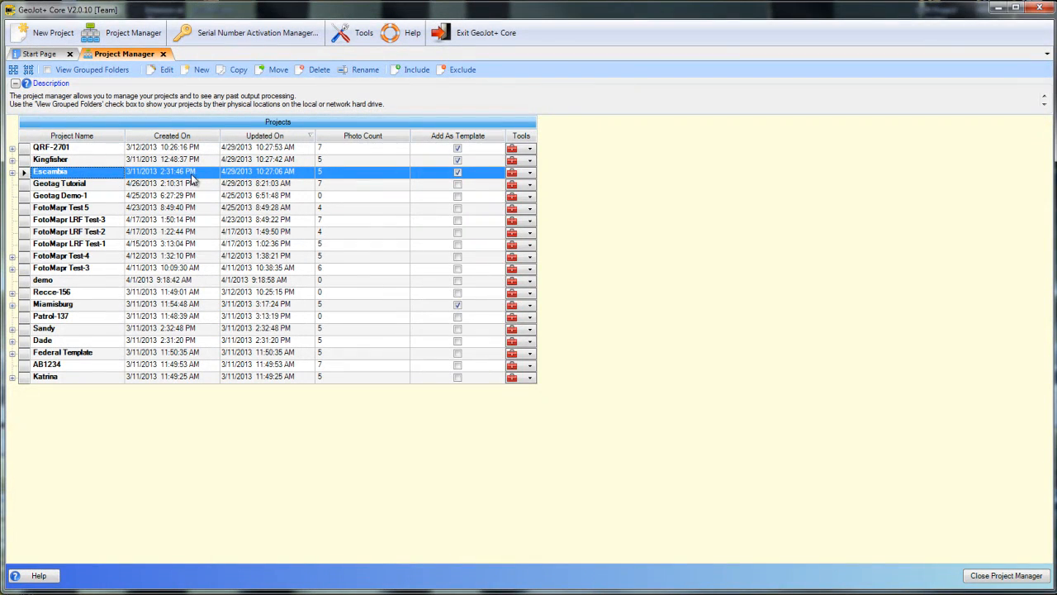
{"action": "left_click", "coordinate": [530, 174]}
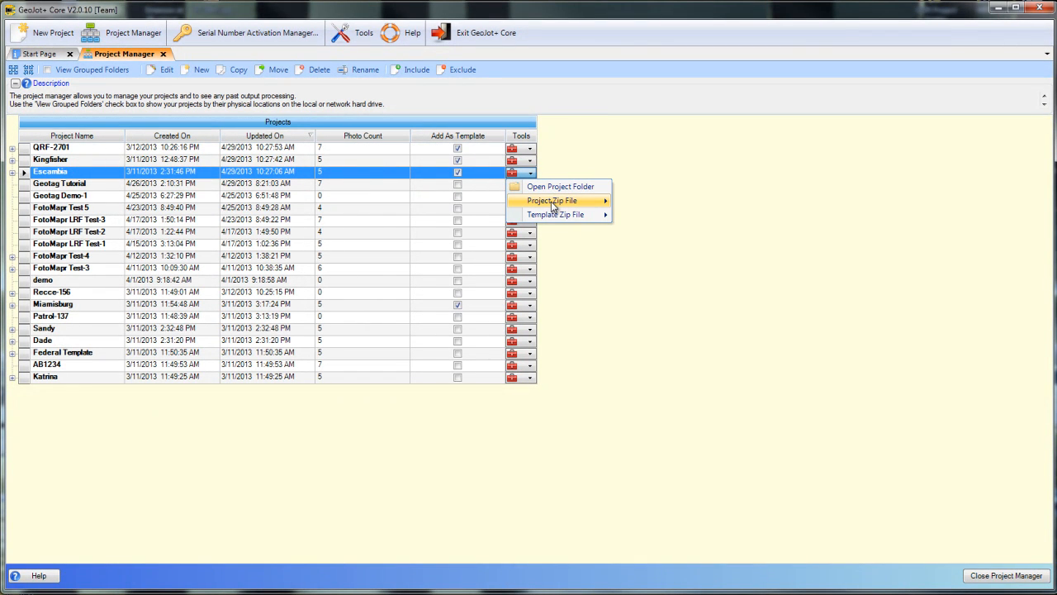
{"action": "mouse_move", "coordinate": [553, 202]}
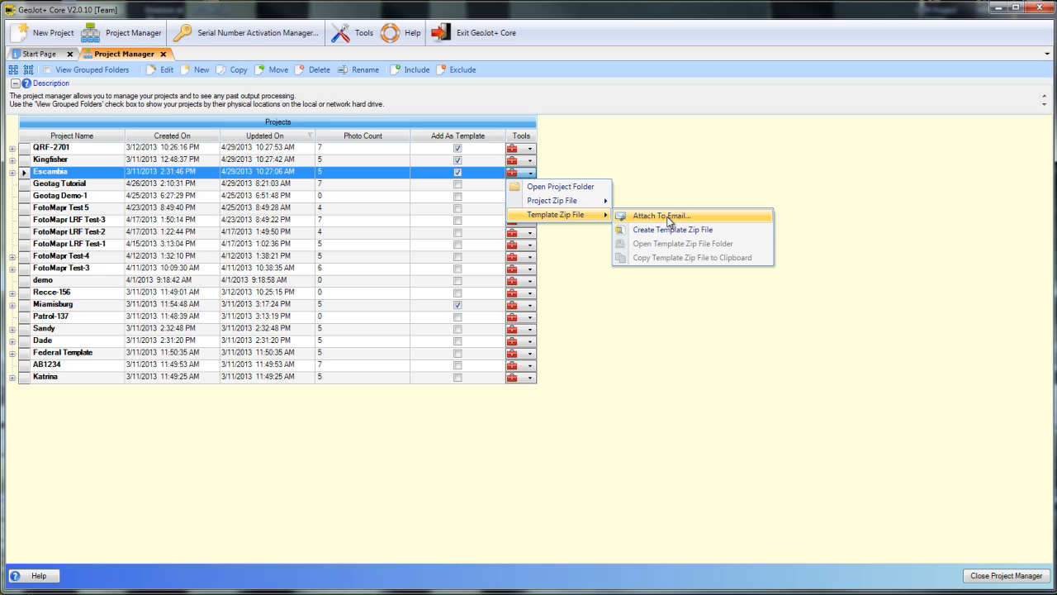
- Switch the Add As Template option for the Escambia project off and back on
{"action": "left_click", "coordinate": [58, 172]}
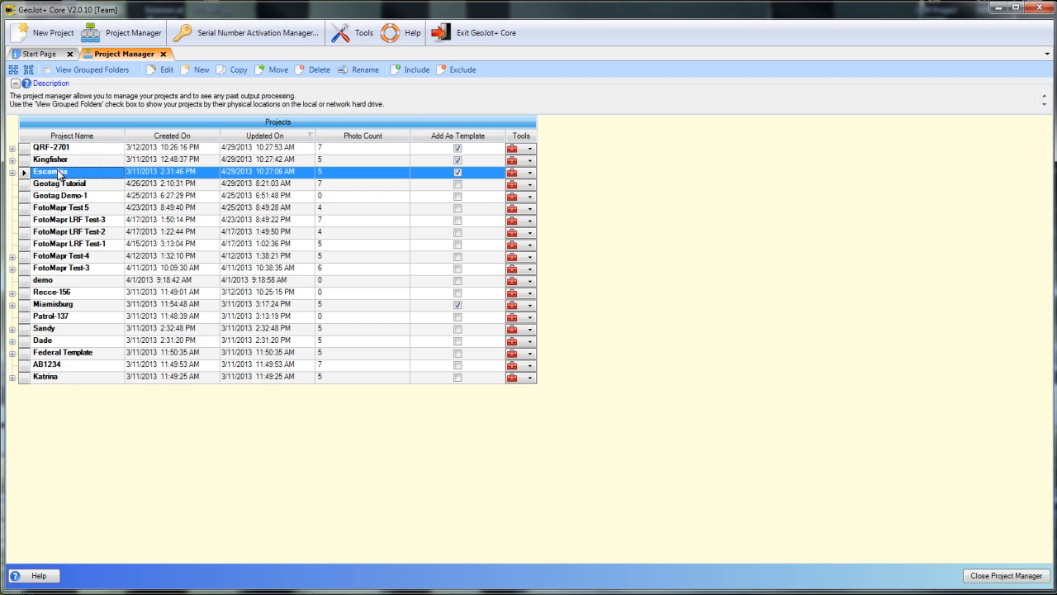
{"action": "left_click", "coordinate": [459, 174]}
{"action": "left_click", "coordinate": [459, 174]}
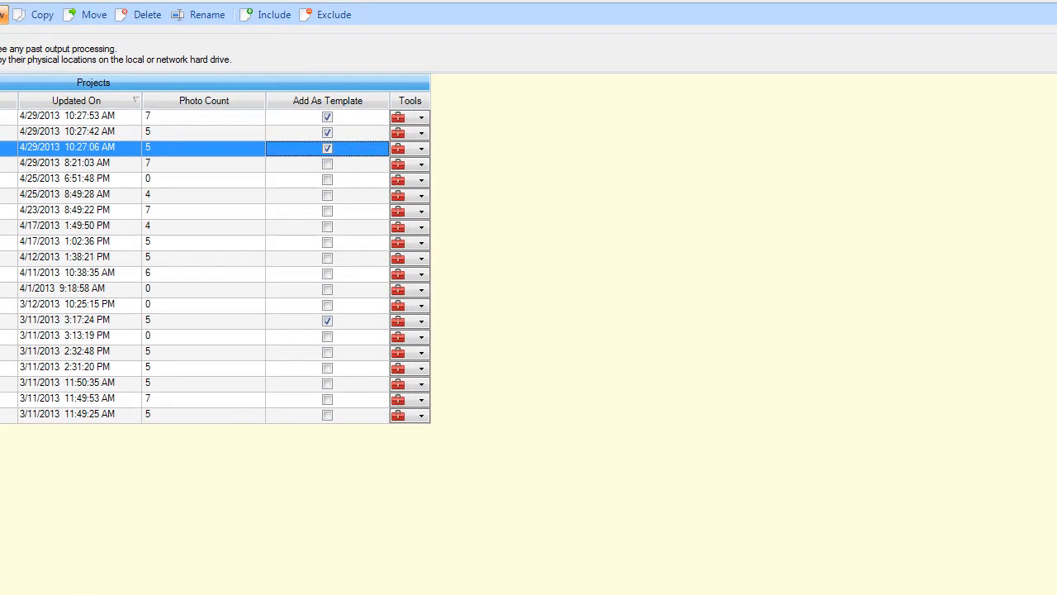
- Review the templates offered for a new project, selecting [Default] and Escambia, and cancel without creating one
{"action": "left_click", "coordinate": [198, 71]}
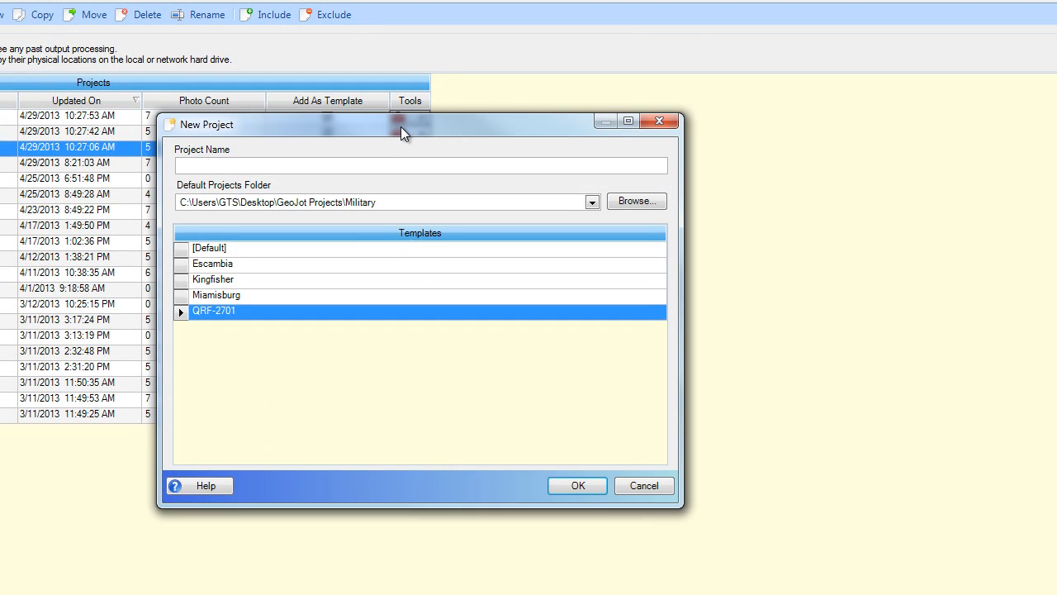
{"action": "left_click_drag", "start_coordinate": [400, 126], "coordinate": [611, 97]}
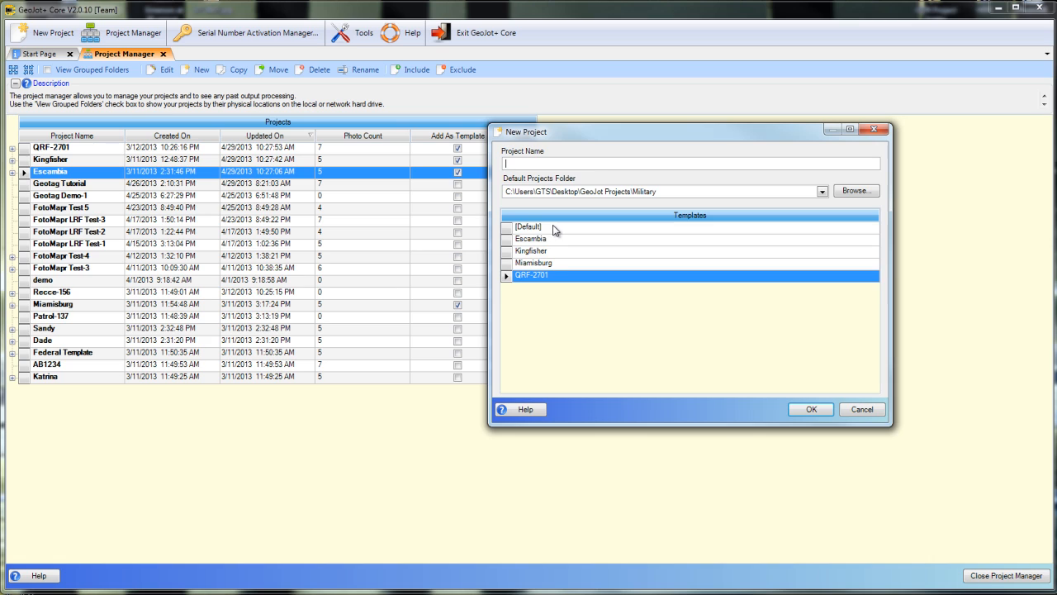
{"action": "left_click", "coordinate": [553, 230]}
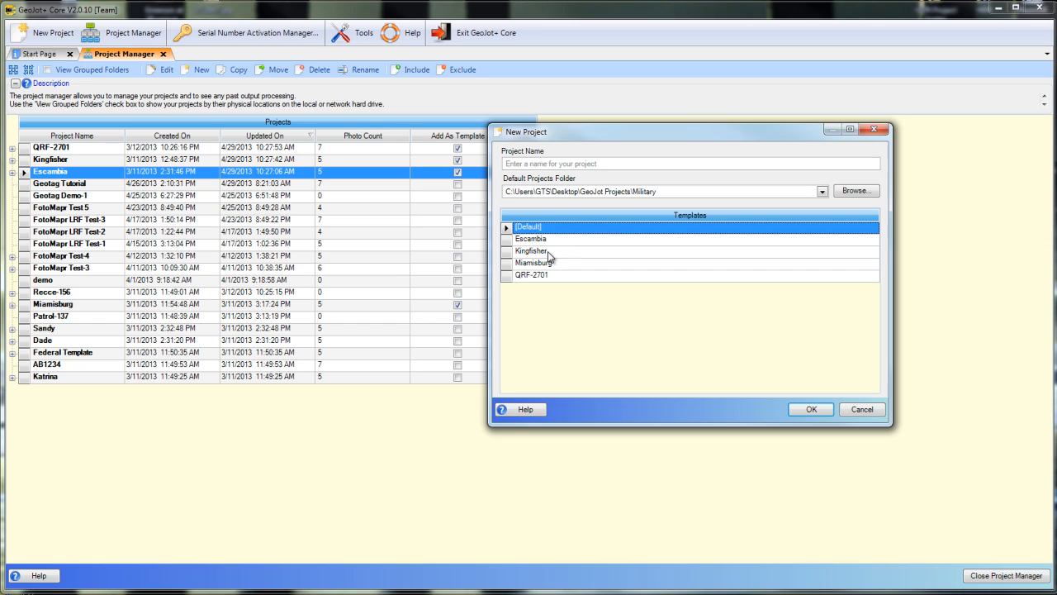
{"action": "left_click", "coordinate": [559, 240]}
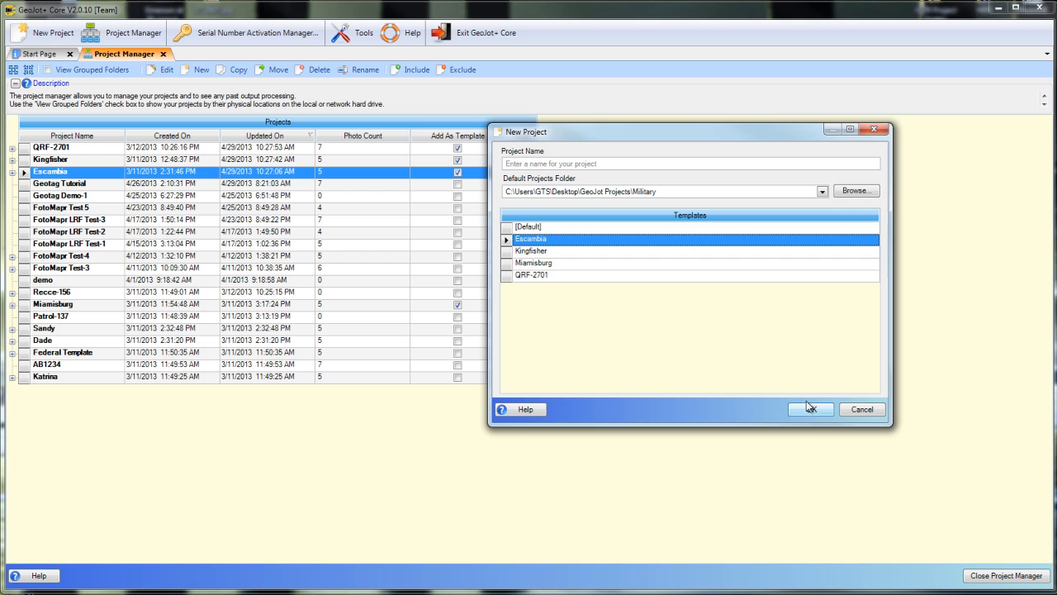
{"action": "left_click", "coordinate": [859, 412]}
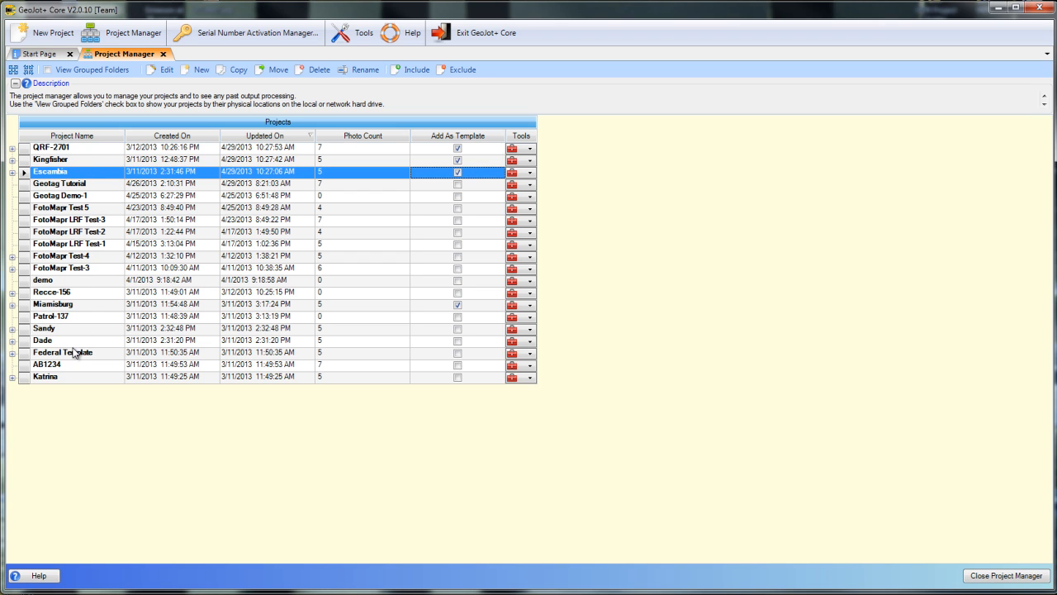
- View the projects grouped by their folders, and return to the ungrouped list
{"action": "left_click", "coordinate": [68, 72]}
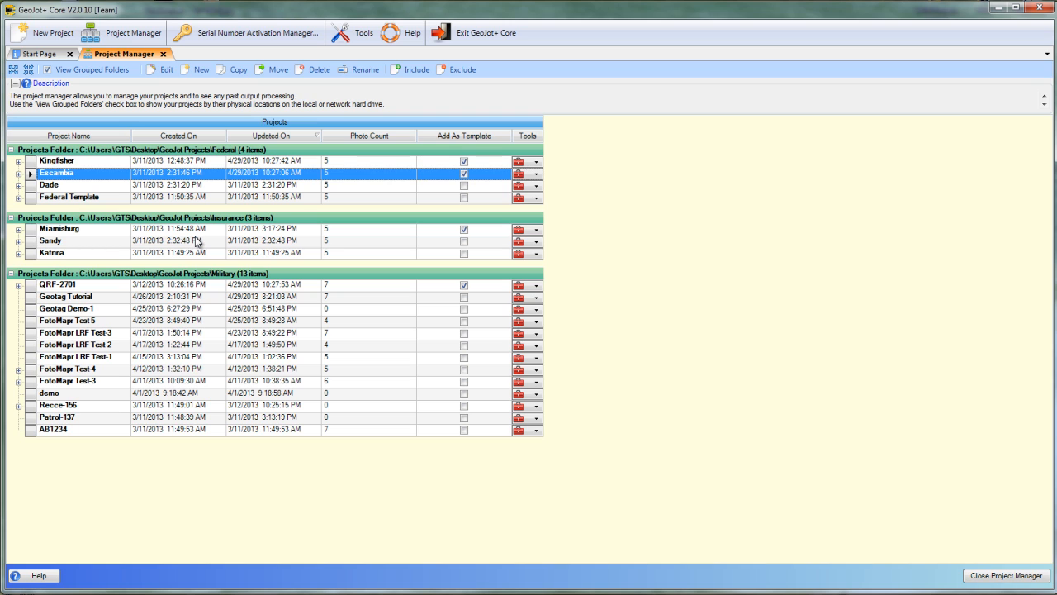
{"action": "left_click", "coordinate": [47, 70]}
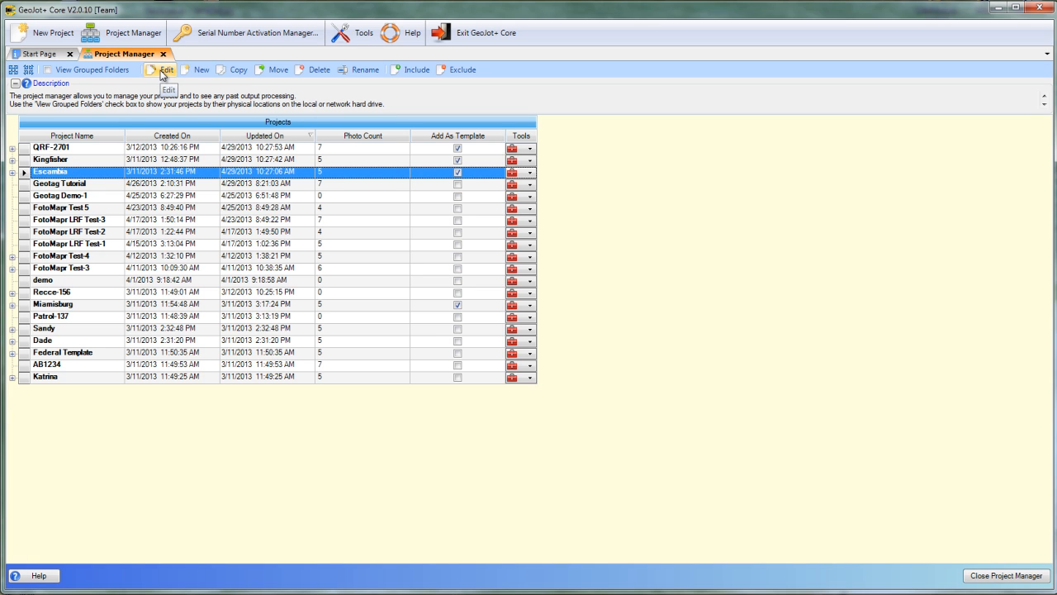
- Open the Escambia project for editing to look at its imported photos, and close the project
{"action": "left_click", "coordinate": [165, 70]}
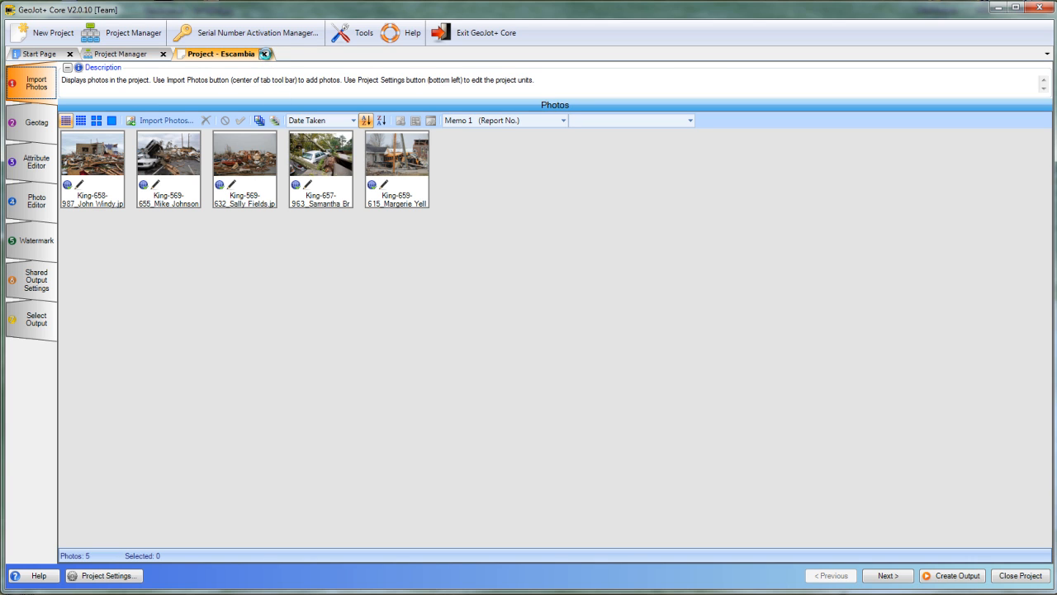
{"action": "left_click", "coordinate": [265, 54]}
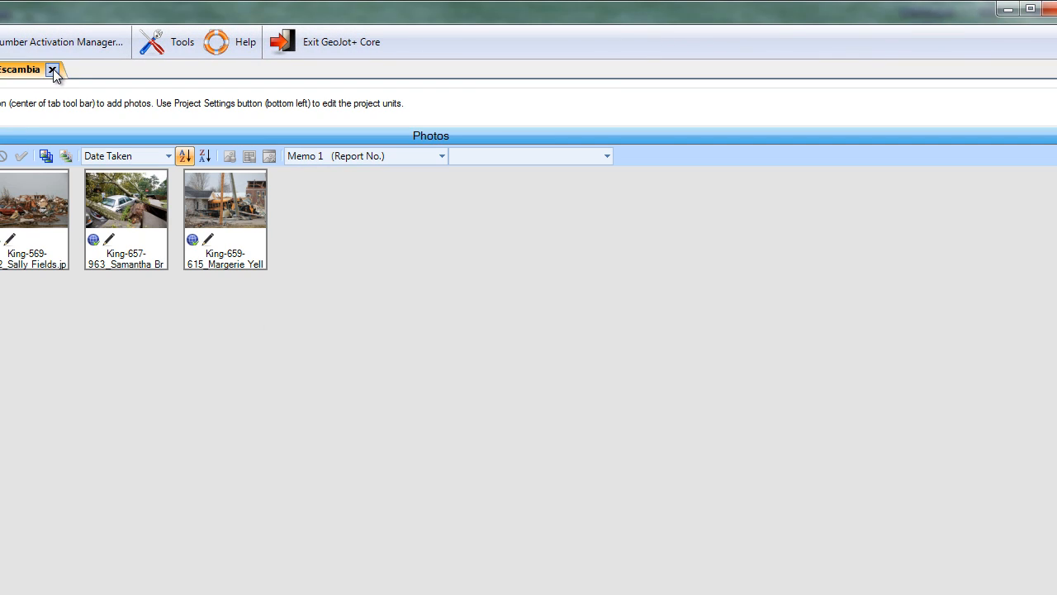
{"action": "left_click", "coordinate": [53, 70]}
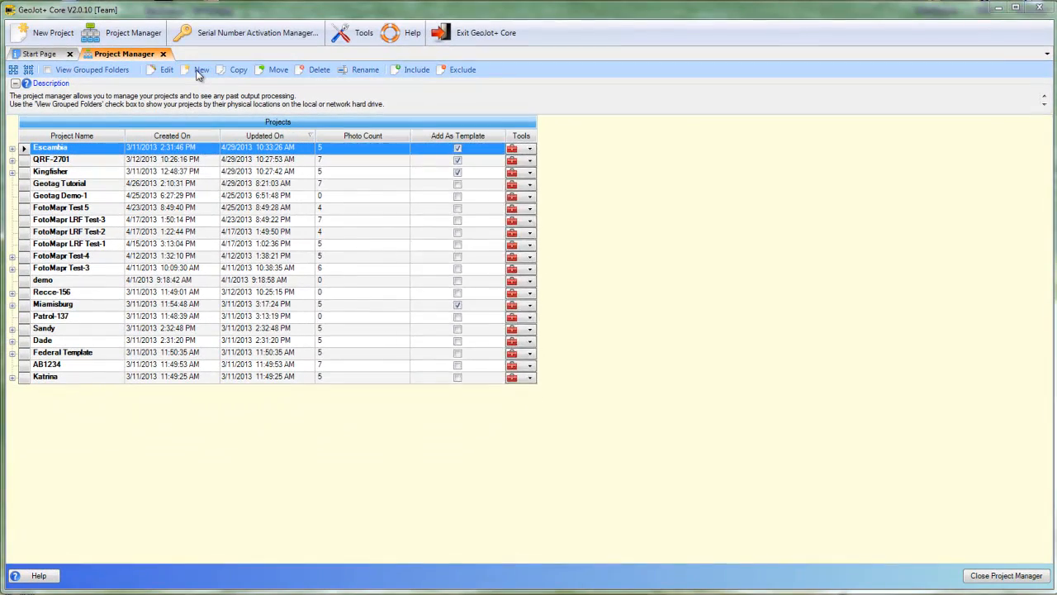
- Open the New Project dialog to view its name, folder and template options, and cancel without creating a project
{"action": "left_click", "coordinate": [201, 69]}
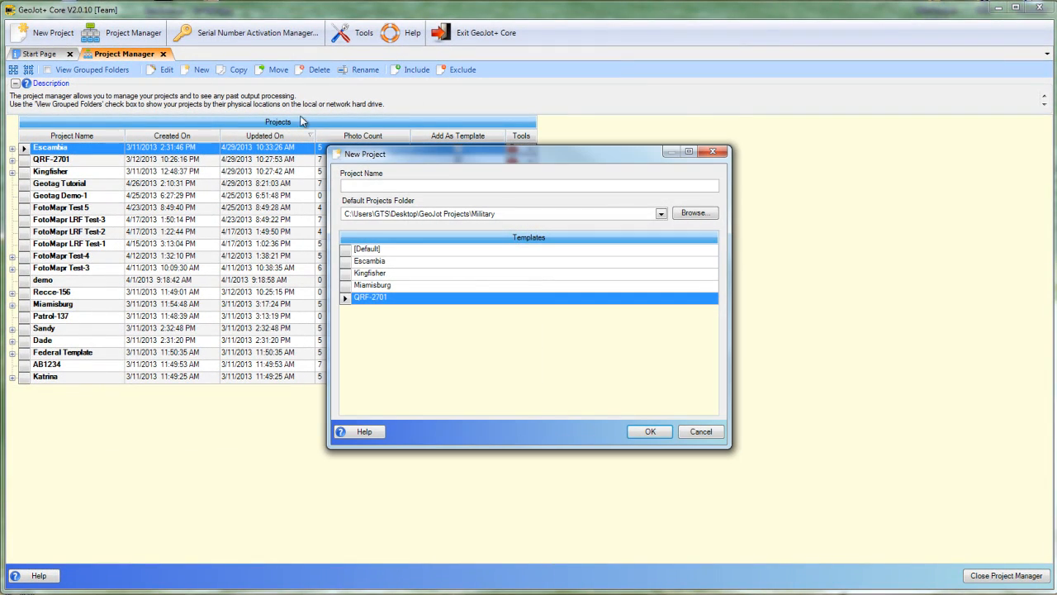
{"action": "left_click", "coordinate": [701, 432]}
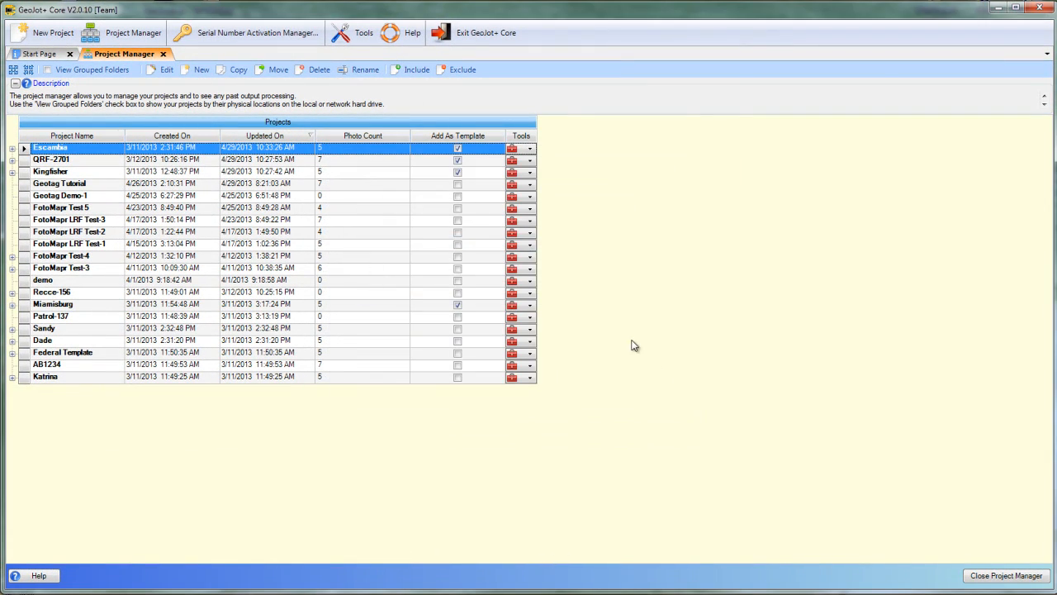
- Copy the Escambia project as Escambia - Copy into the GeoJot Projects\Military folder
{"action": "left_click", "coordinate": [234, 69]}
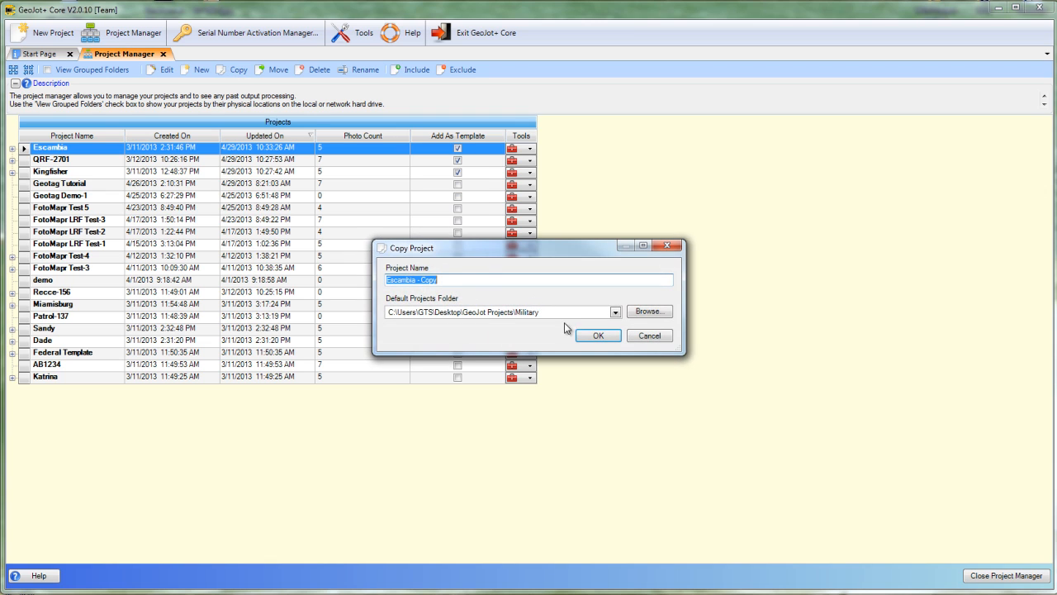
{"action": "left_click", "coordinate": [610, 336]}
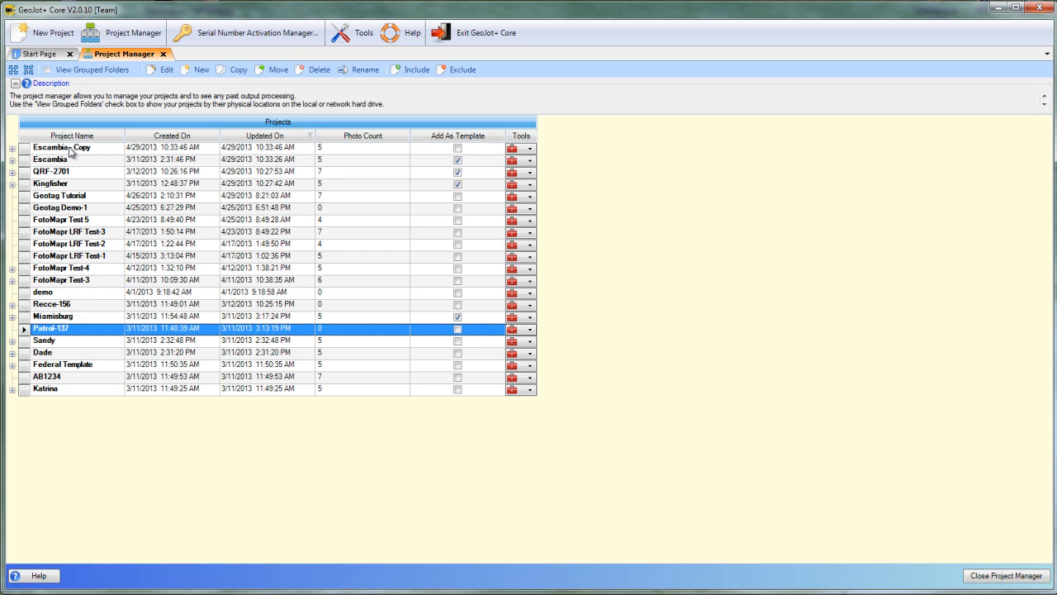
{"action": "left_click", "coordinate": [66, 162]}
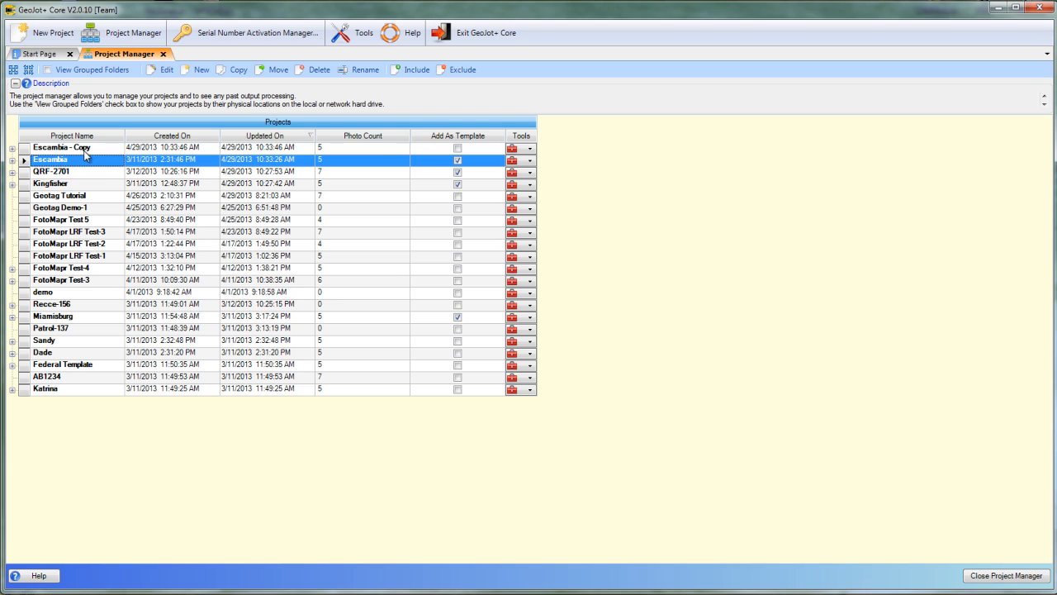
- Move the Escambia - Copy project to the GeoJot Projects\Federal folder, and check its location with the projects grouped by folder
{"action": "left_click", "coordinate": [83, 148]}
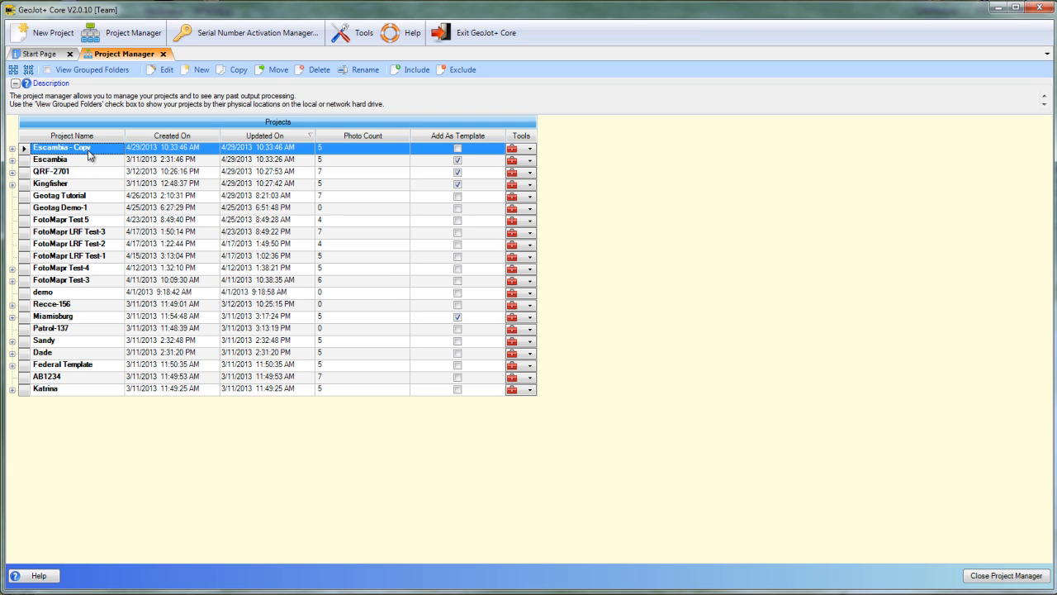
{"action": "left_click", "coordinate": [273, 71]}
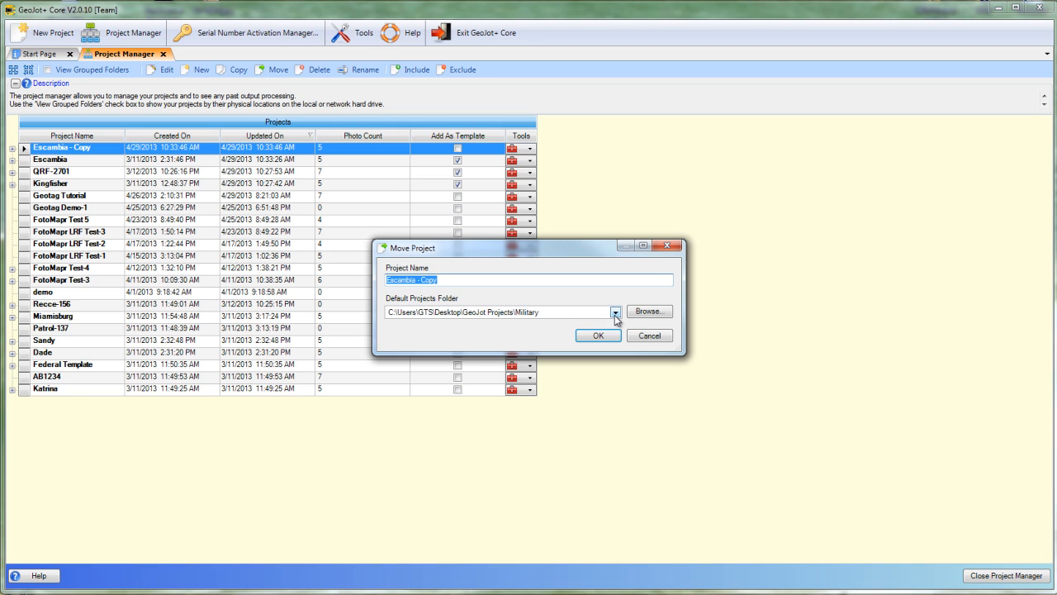
{"action": "left_click", "coordinate": [617, 313]}
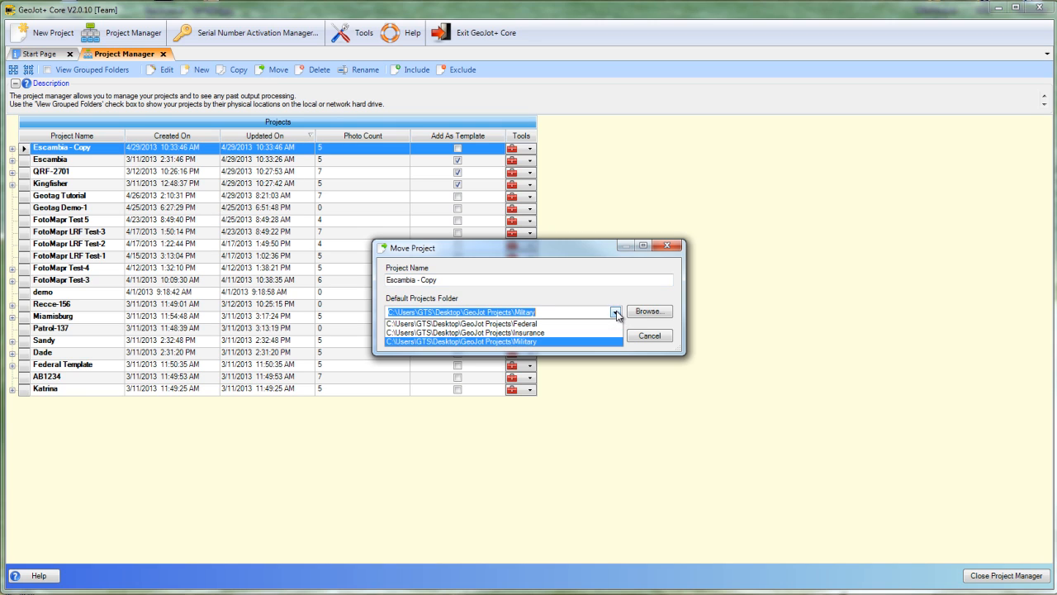
{"action": "left_click", "coordinate": [526, 324]}
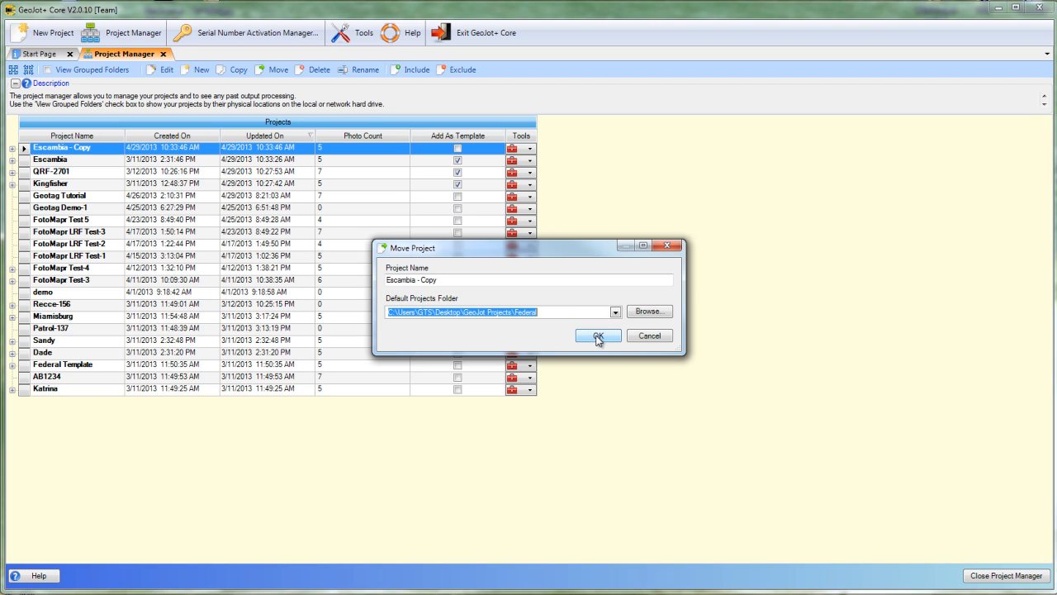
{"action": "left_click", "coordinate": [596, 335]}
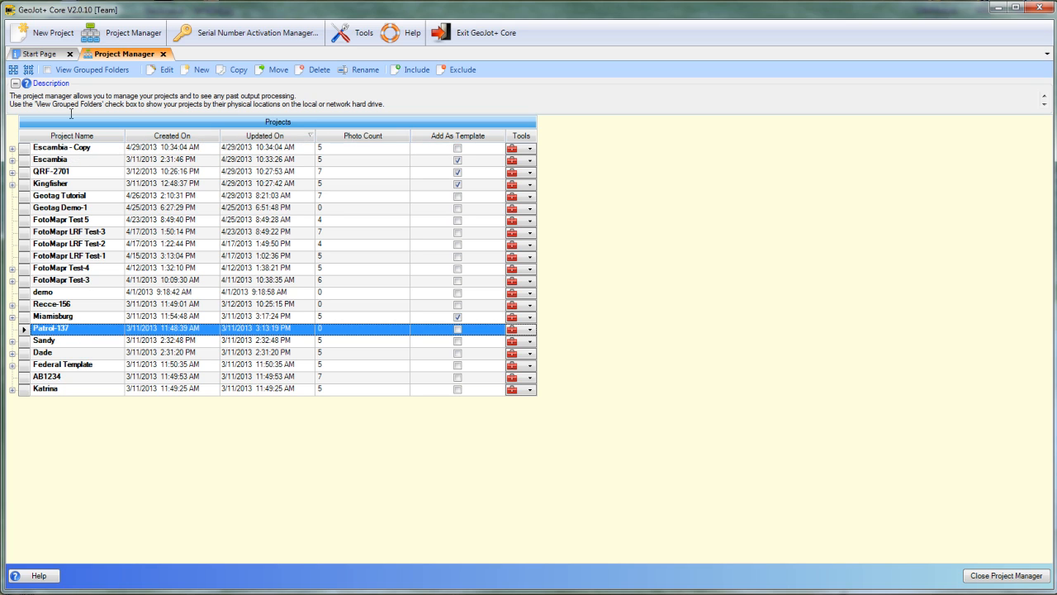
{"action": "left_click", "coordinate": [84, 71]}
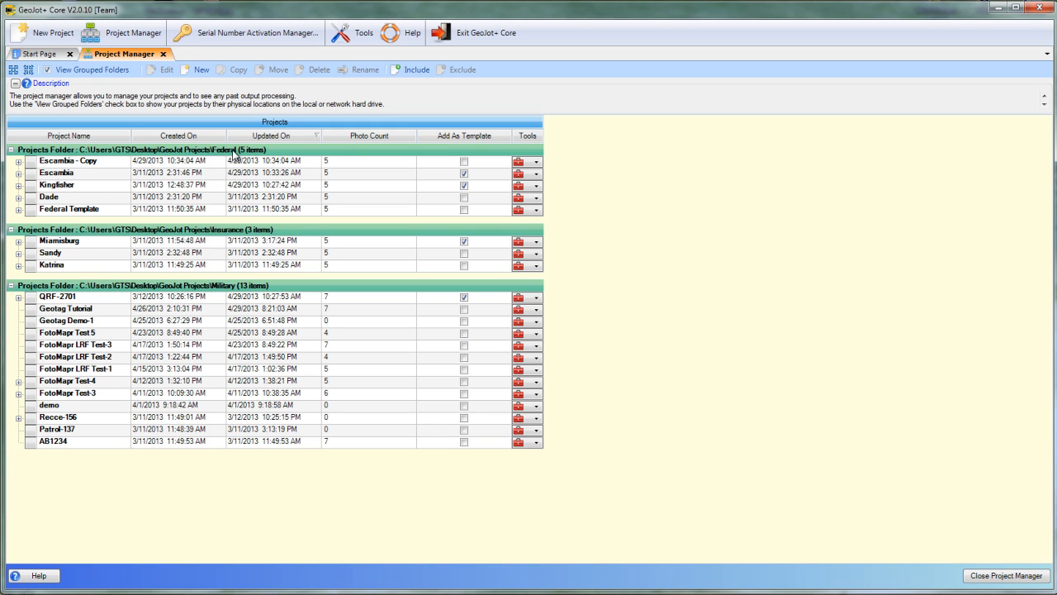
{"action": "left_click", "coordinate": [78, 71]}
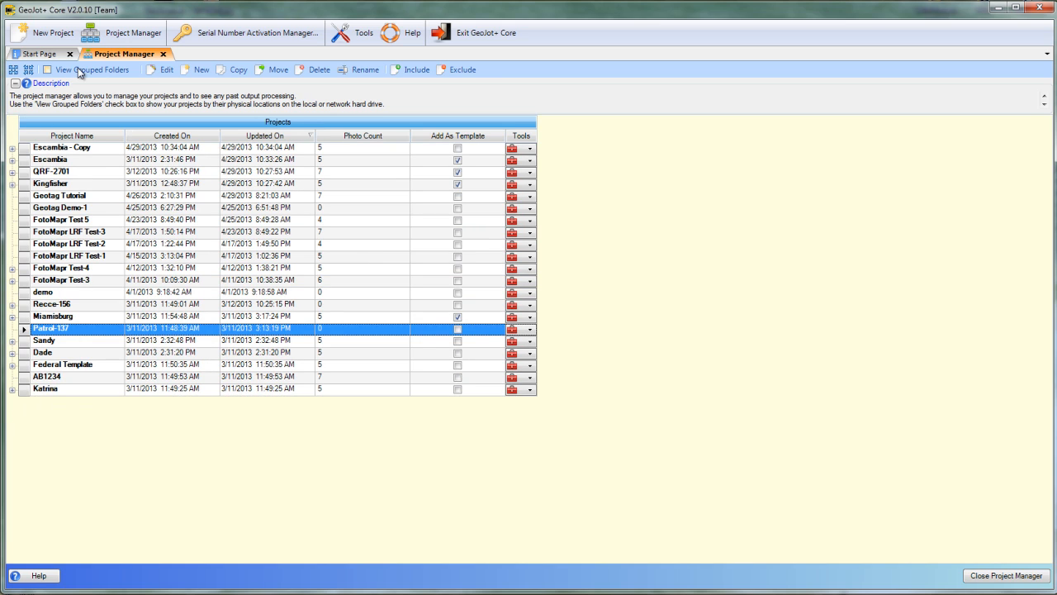
- Delete the Escambia - Copy project with all its files
{"action": "left_click", "coordinate": [96, 149]}
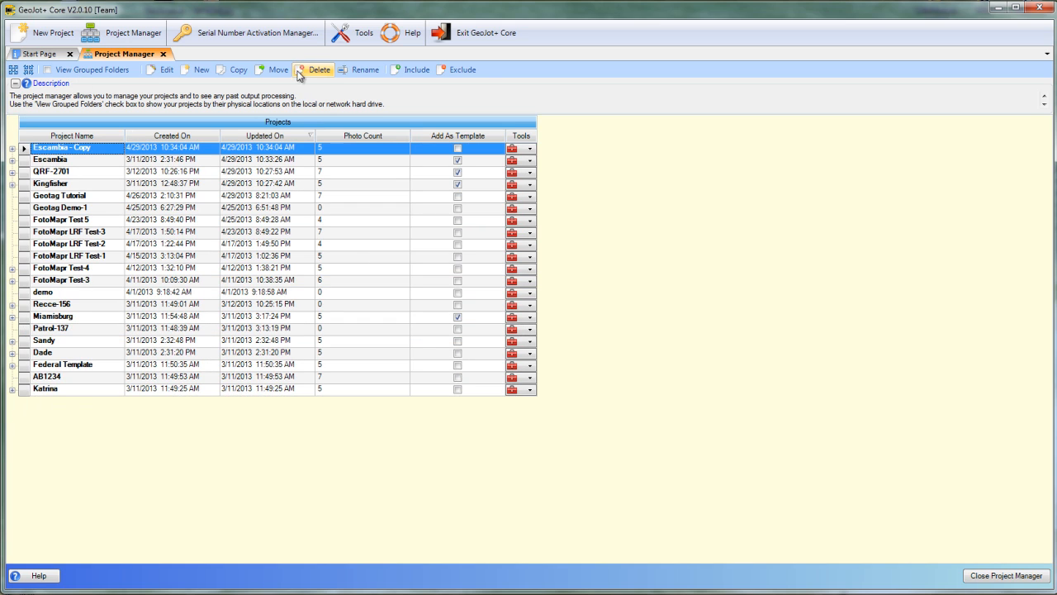
{"action": "left_click", "coordinate": [317, 71]}
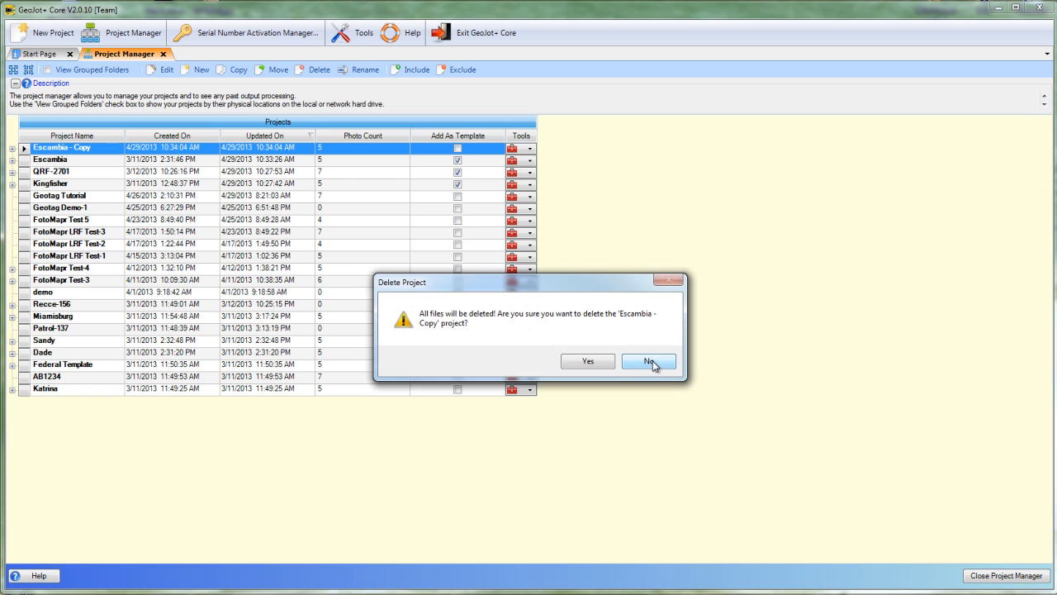
{"action": "left_click_drag", "start_coordinate": [510, 283], "coordinate": [396, 179]}
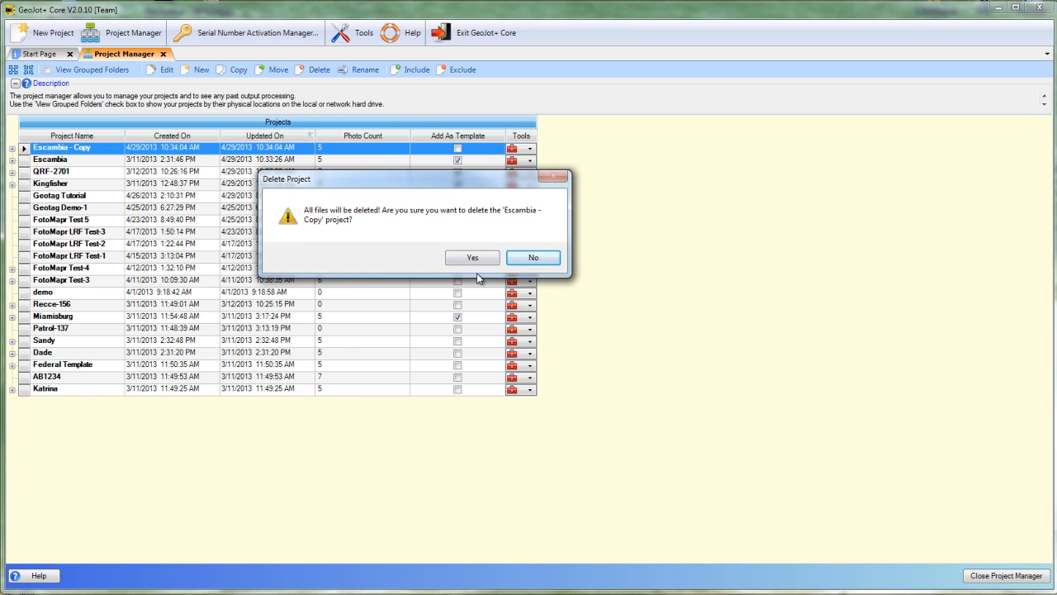
{"action": "left_click", "coordinate": [477, 258]}
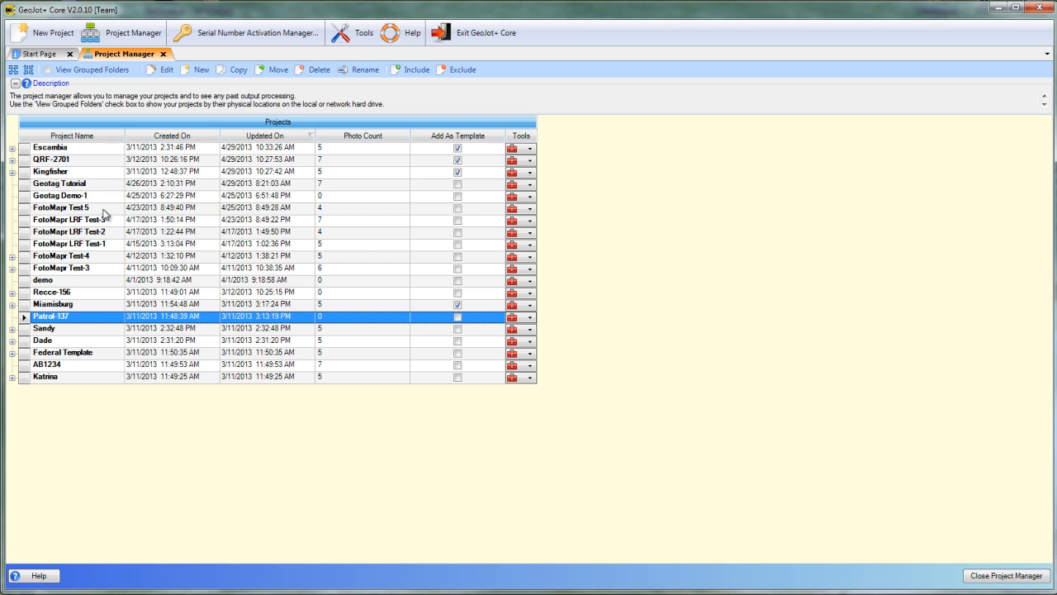
- Open the rename dialog for the Escambia project and cancel without changing its name
{"action": "left_click", "coordinate": [53, 150]}
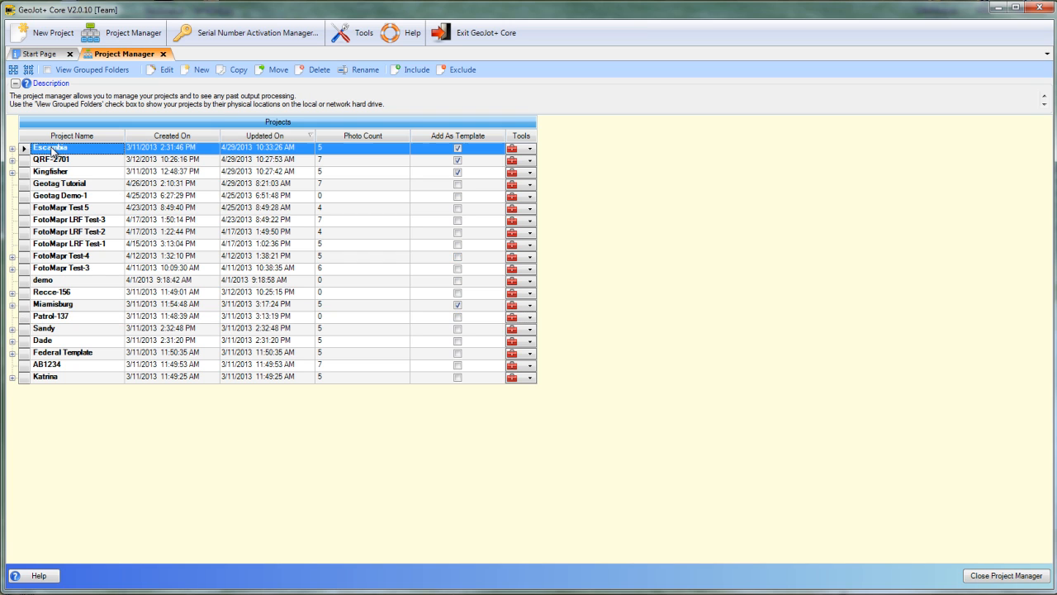
{"action": "left_click", "coordinate": [359, 72]}
{"action": "left_click", "coordinate": [666, 341]}
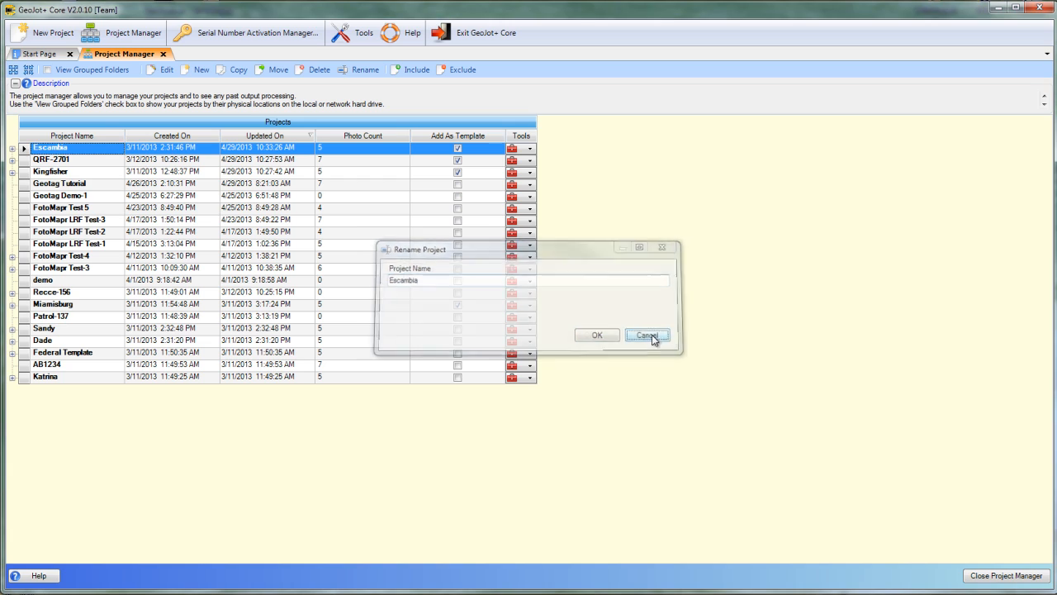